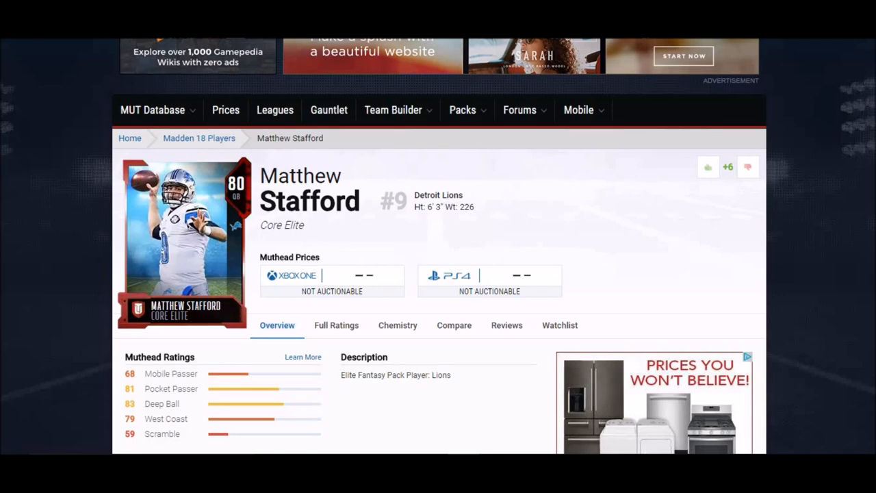
scroll(438, 274, "down", 2)
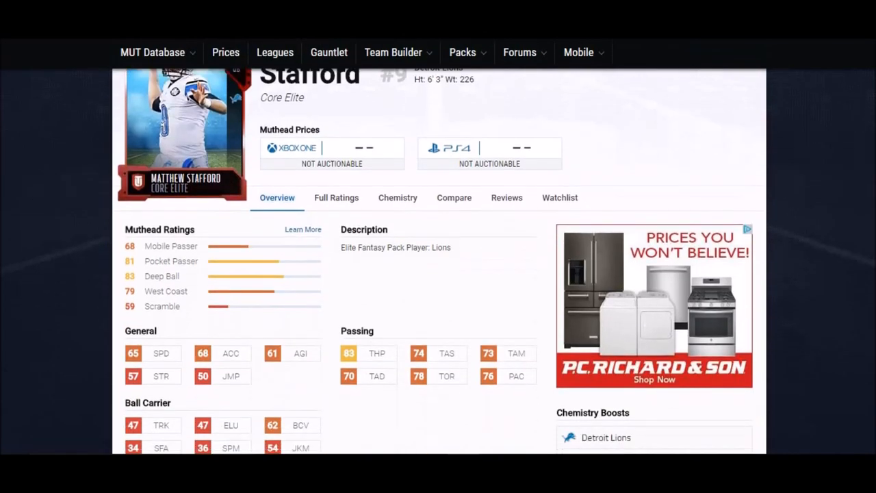
scroll(438, 274, "down", 1)
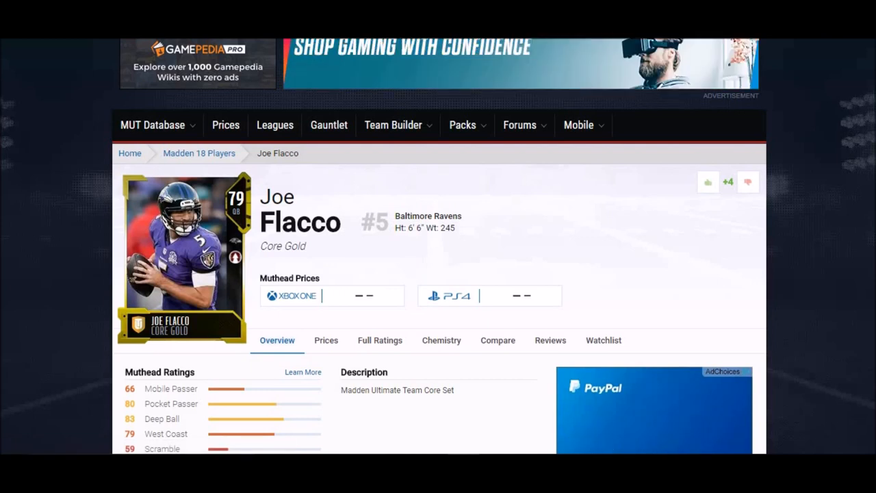
scroll(438, 274, "down", 5)
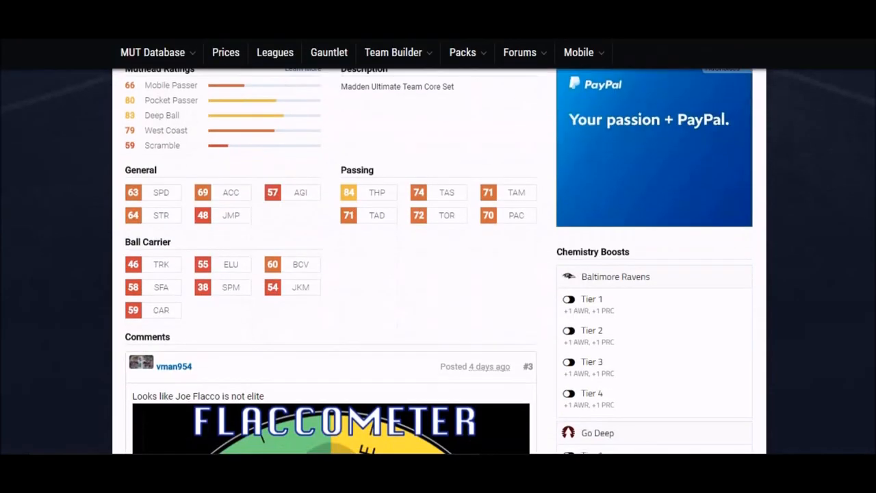
scroll(438, 273, "up", 1)
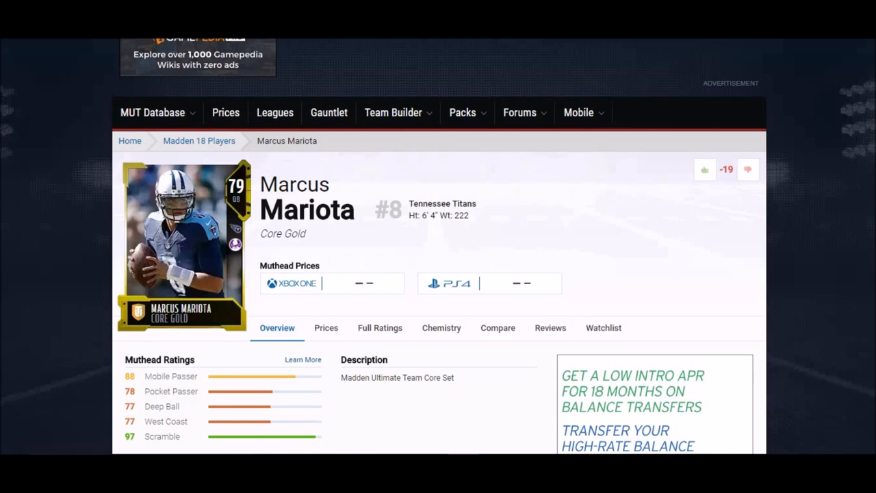
scroll(438, 246, "down", 2)
scroll(438, 246, "down", 1)
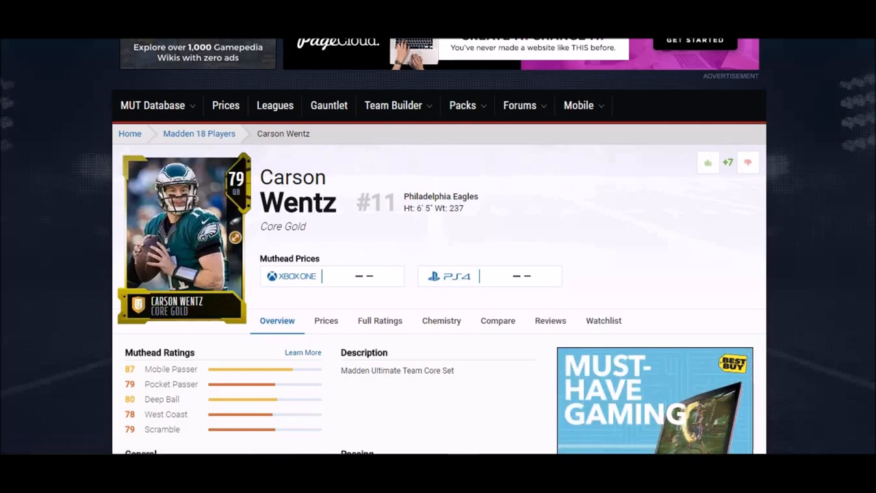
scroll(439, 274, "down", 1)
scroll(438, 274, "down", 2)
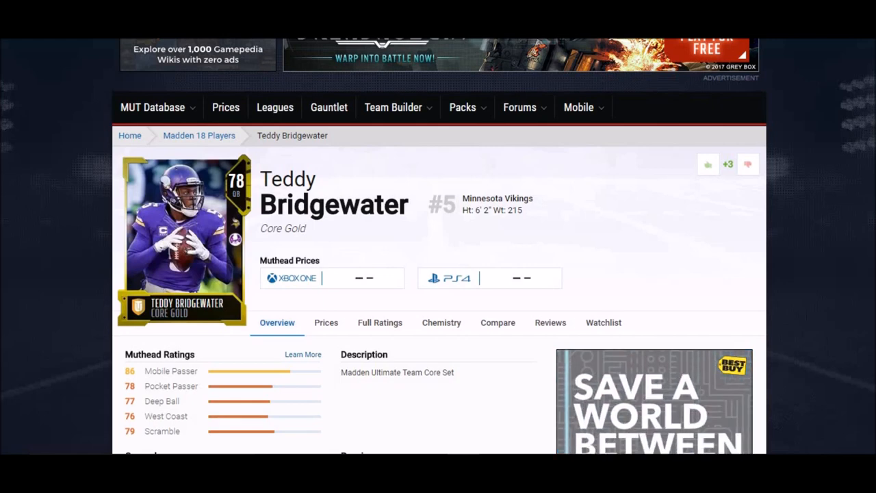
scroll(439, 247, "down", 3)
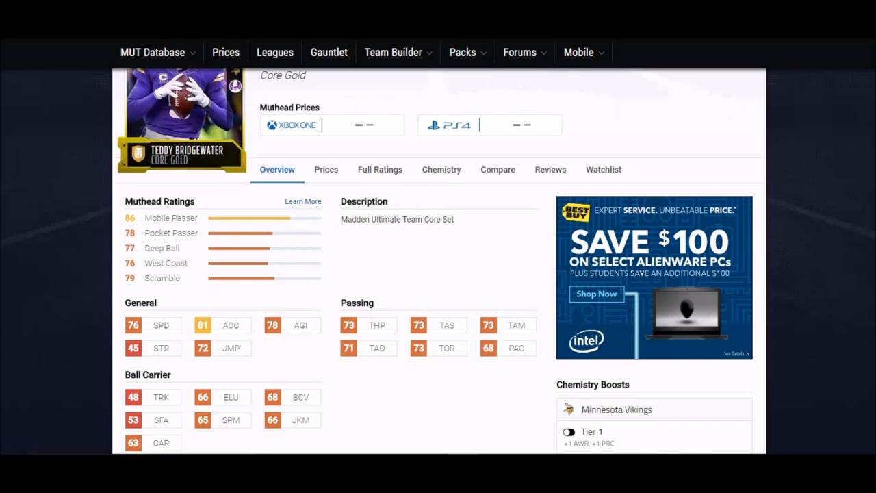
Bring up Chrome's History listing the recently visited Muthead player pages.
key("ctrl+h")
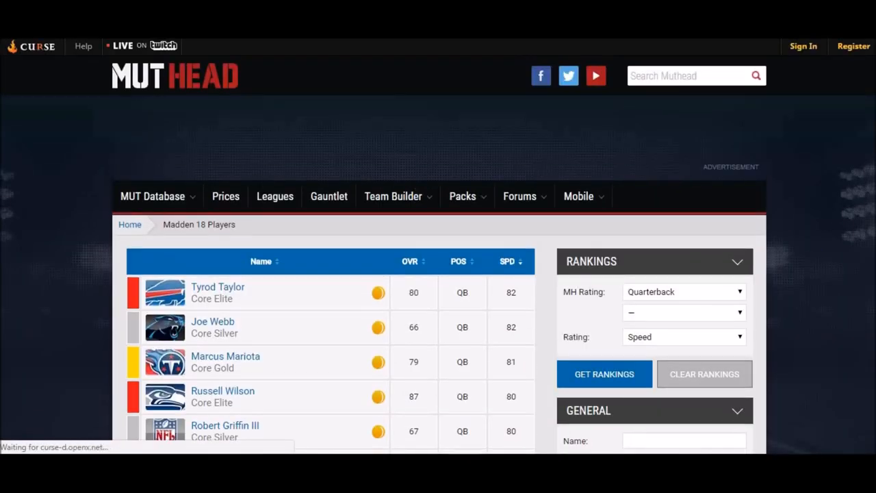
scroll(438, 246, "down", 5)
scroll(438, 246, "down", 2)
scroll(438, 246, "down", 3)
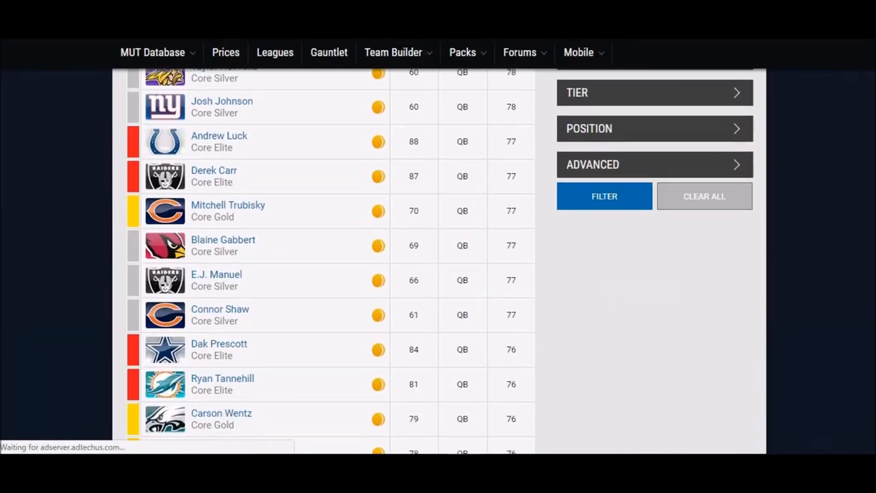
scroll(321, 261, "down", 4)
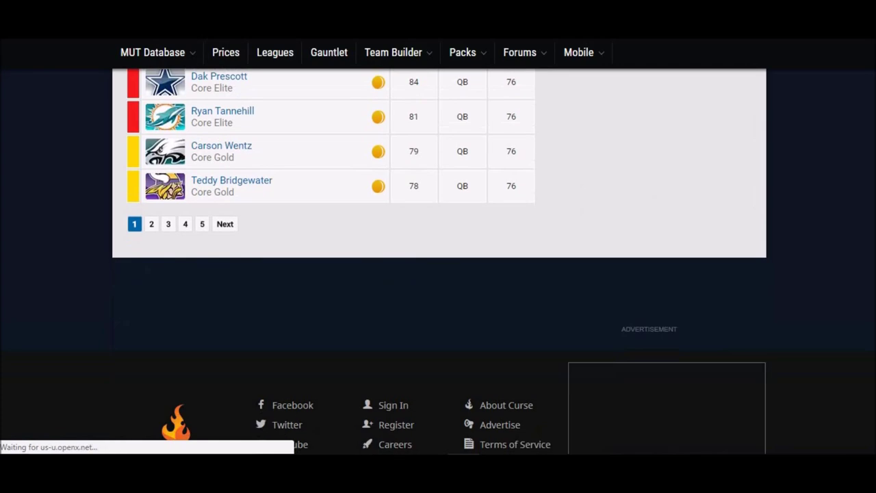
Move to page two of the quarterback speed rankings and go to Blake Bortles's Core Gold page.
left_click(226, 225)
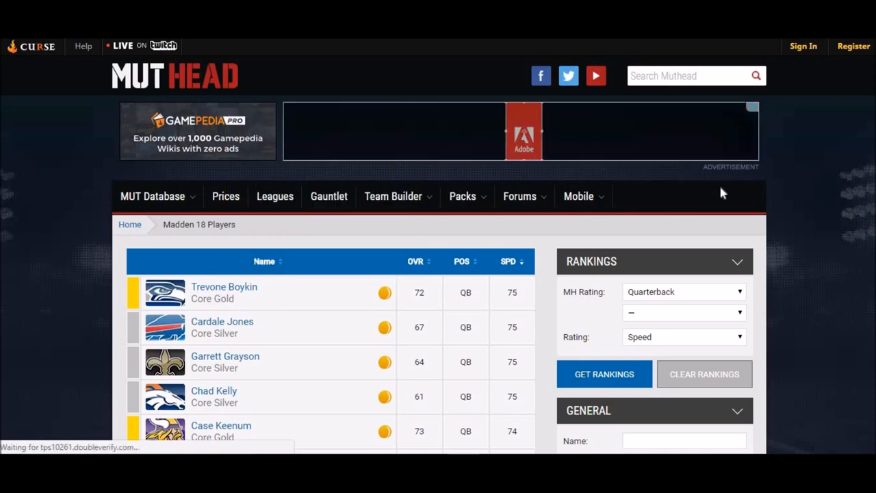
scroll(723, 194, "down", 2)
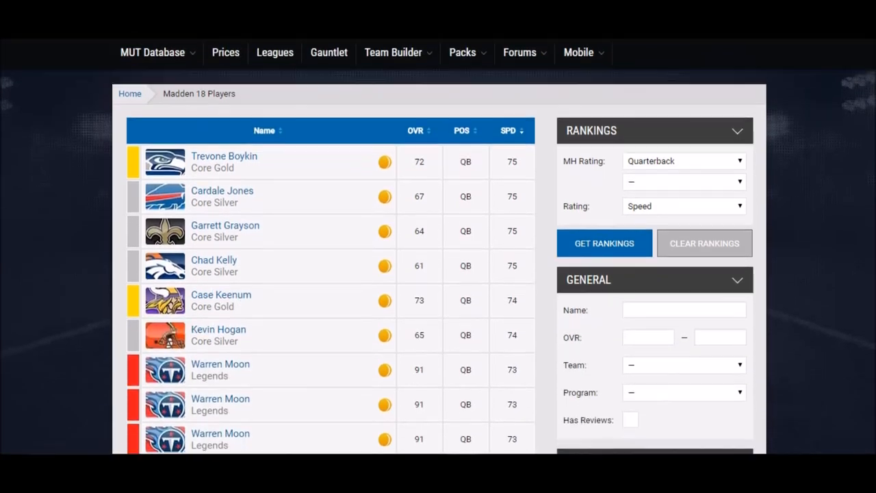
scroll(438, 260, "down", 2)
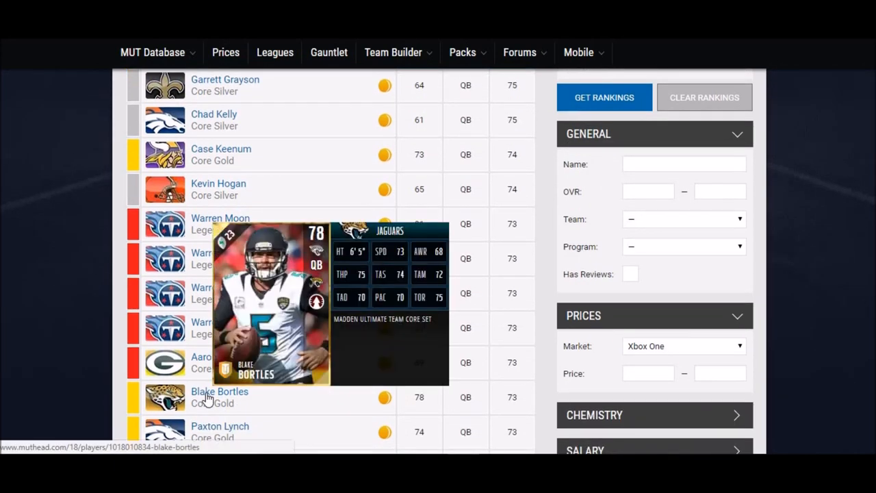
mouse_move(219, 392)
left_click(208, 397)
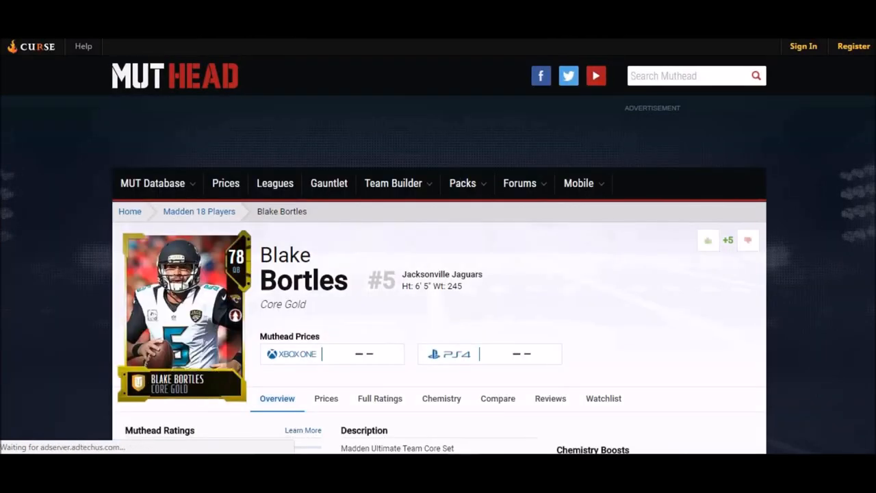
scroll(438, 274, "down", 2)
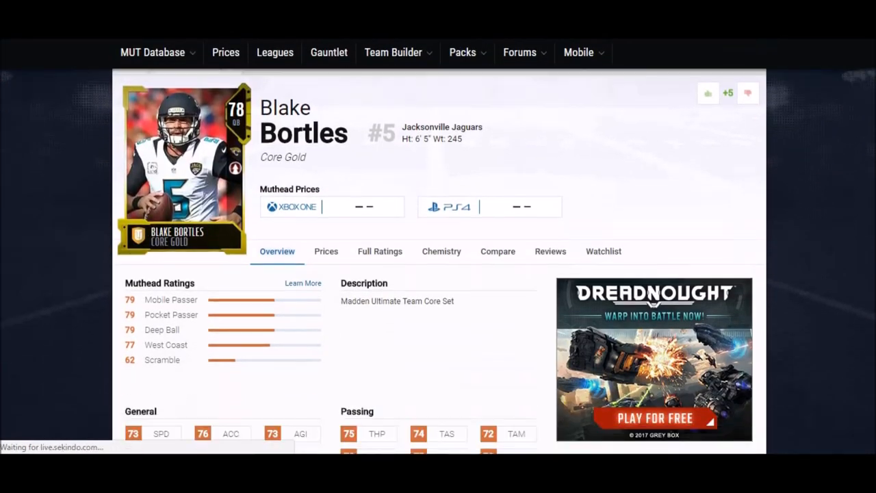
scroll(438, 274, "down", 2)
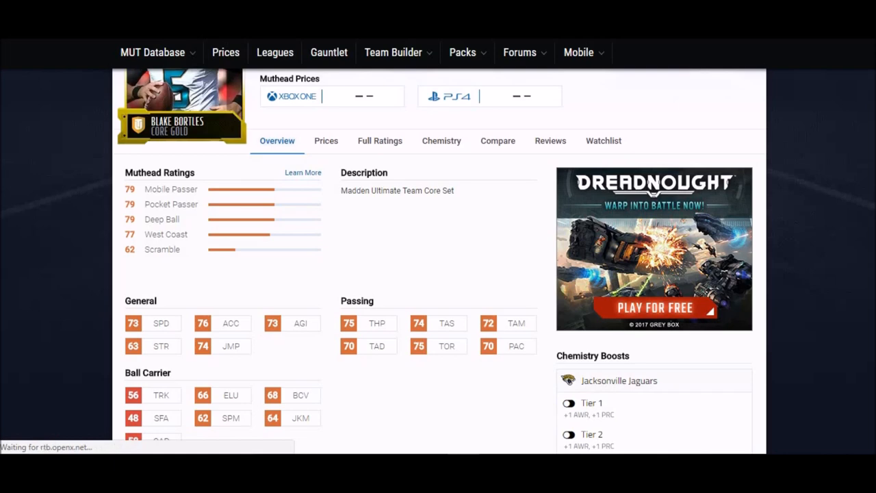
scroll(438, 274, "up", 3)
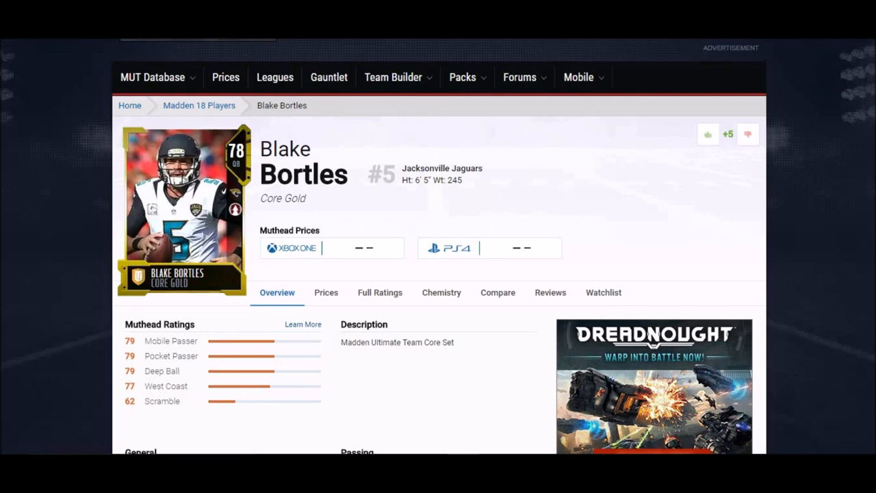
scroll(438, 274, "down", 1)
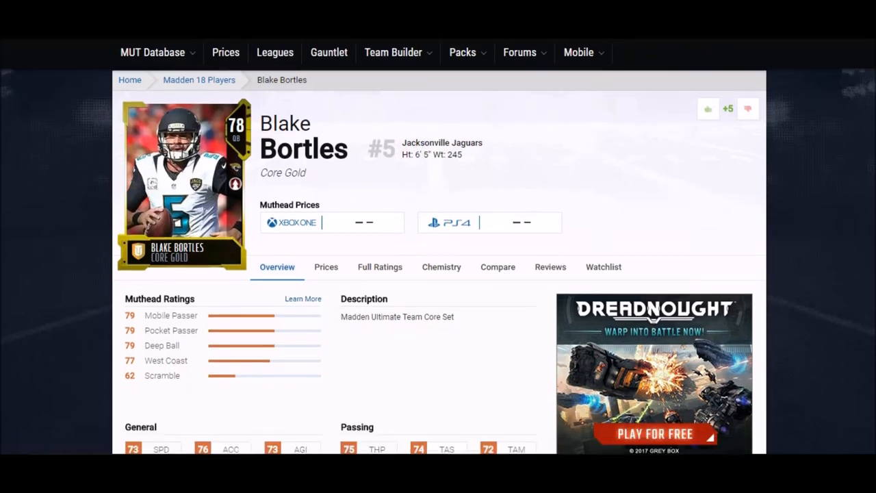
scroll(438, 274, "down", 3)
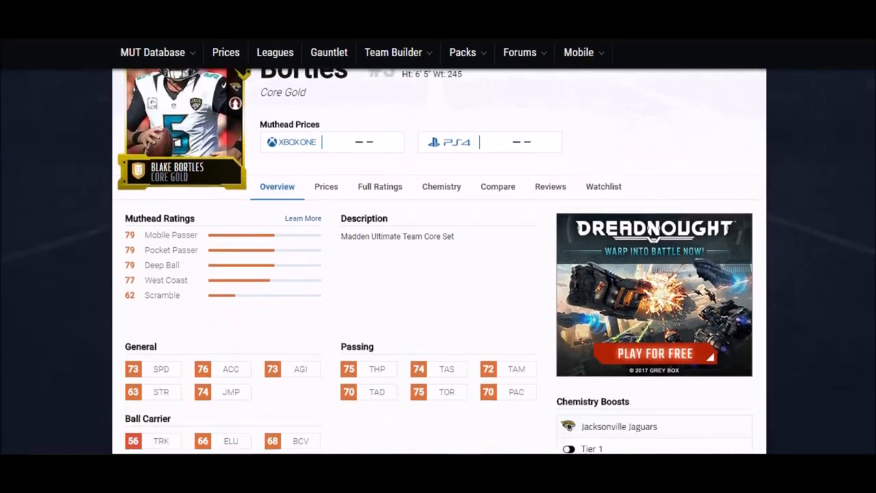
scroll(438, 274, "down", 1)
scroll(438, 274, "down", 1)
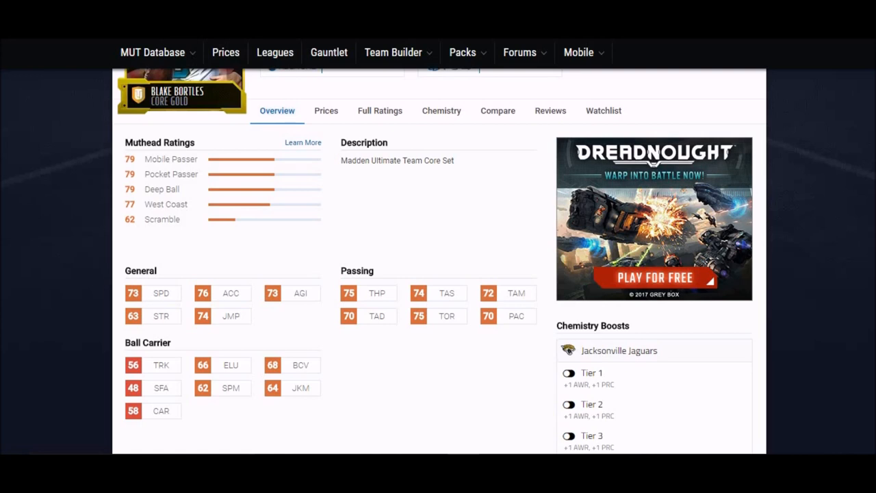
scroll(438, 260, "up", 3)
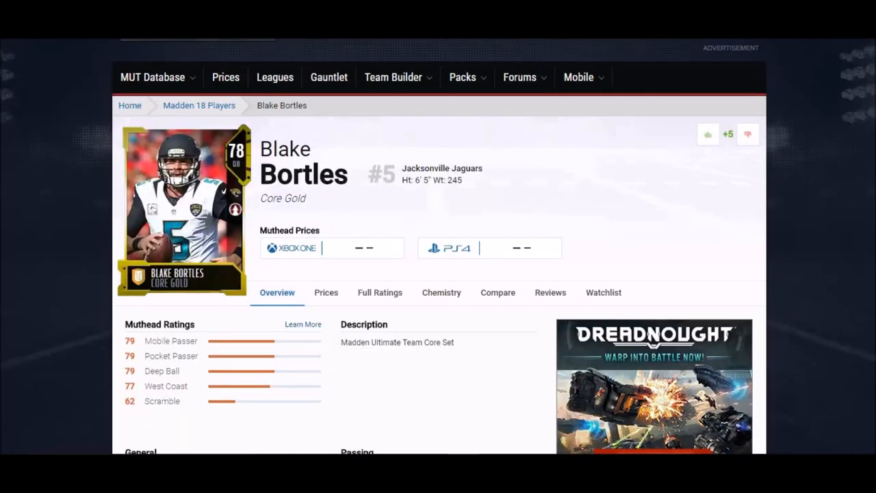
scroll(438, 261, "down", 1)
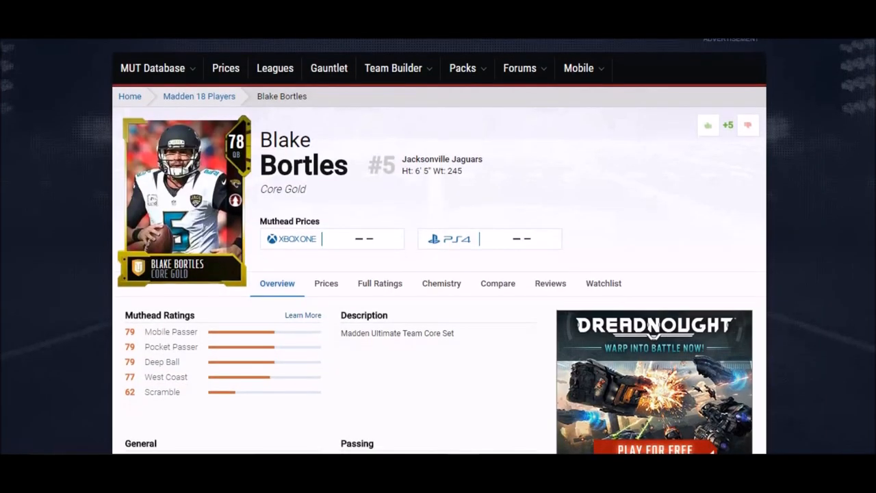
scroll(438, 260, "down", 1)
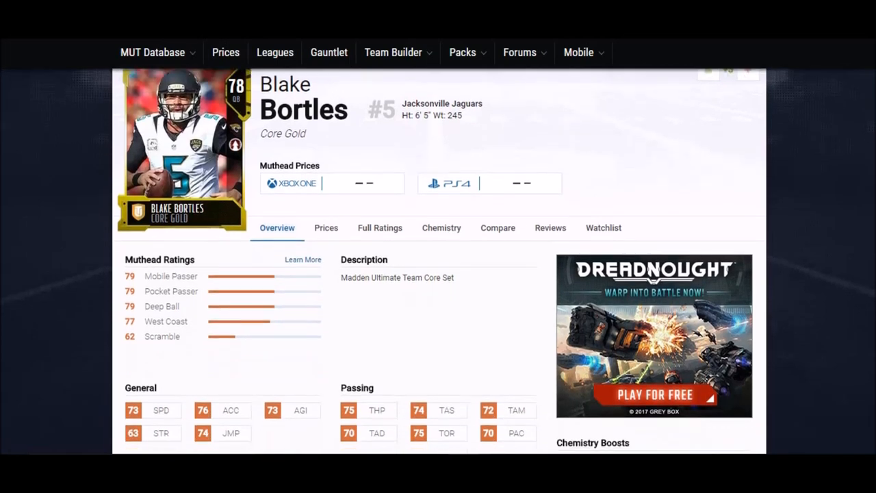
scroll(438, 260, "down", 2)
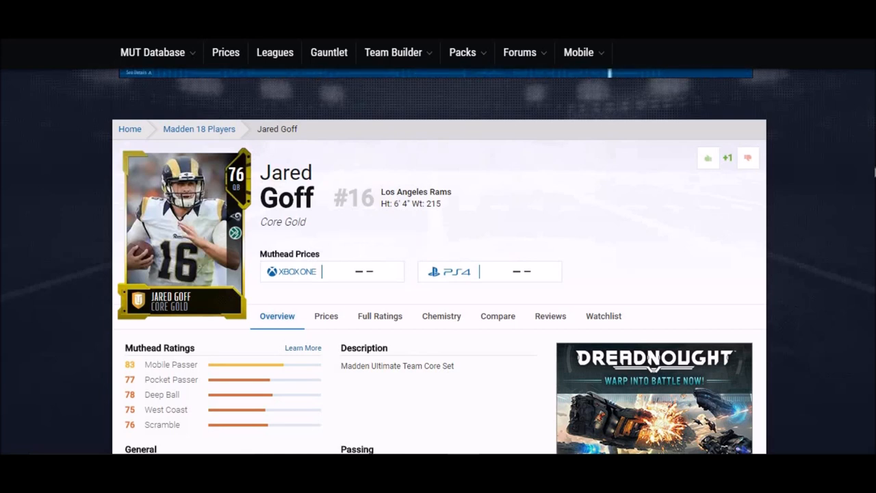
scroll(438, 274, "down", 2)
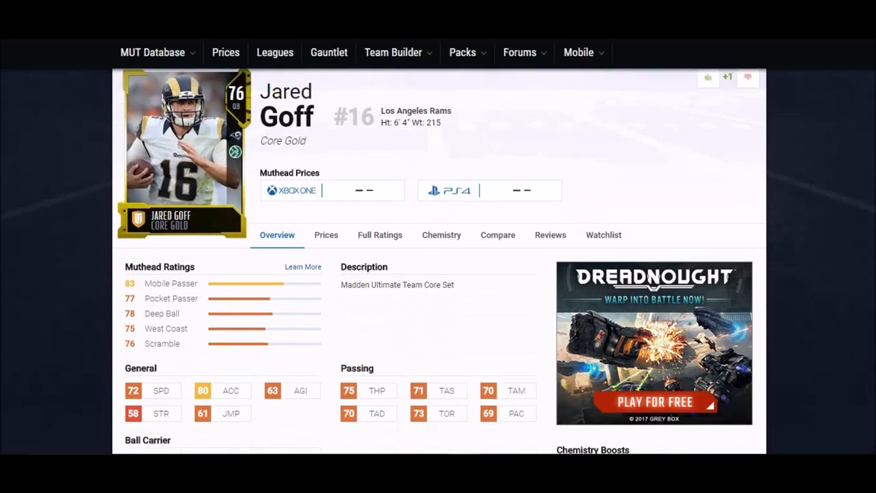
scroll(438, 274, "down", 2)
scroll(438, 274, "down", 1)
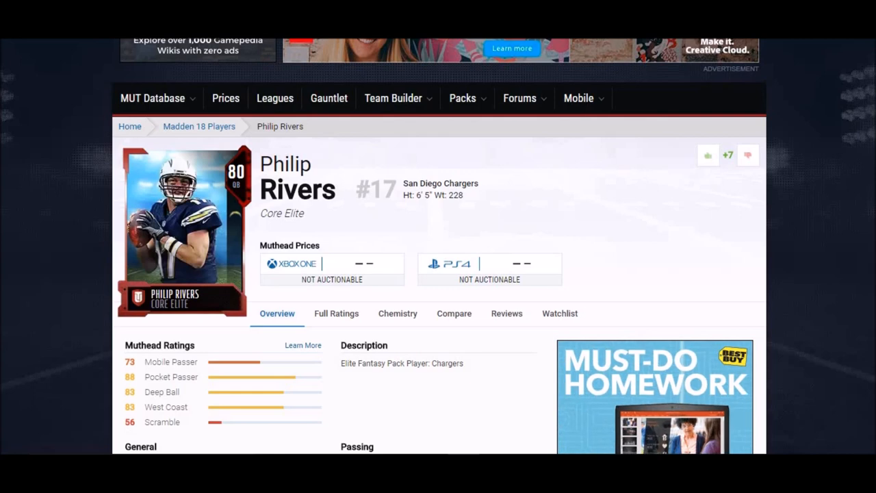
scroll(438, 274, "down", 1)
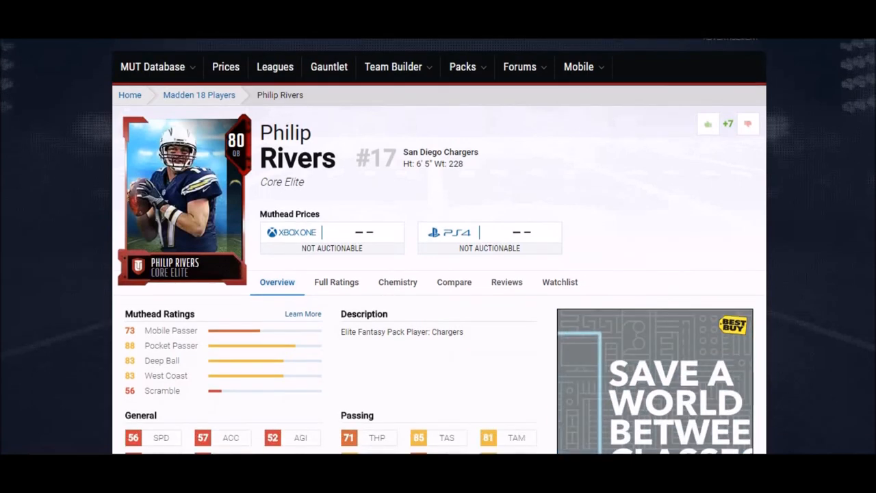
scroll(438, 274, "down", 2)
scroll(438, 274, "down", 1)
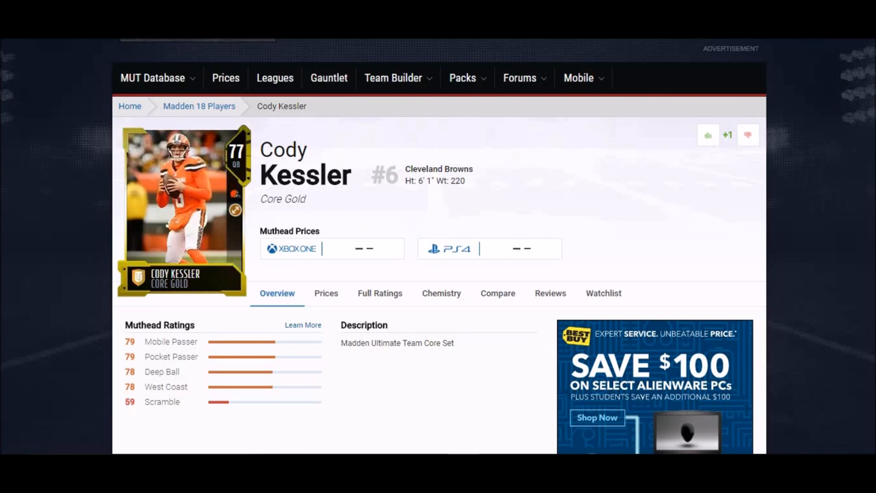
scroll(438, 274, "down", 1)
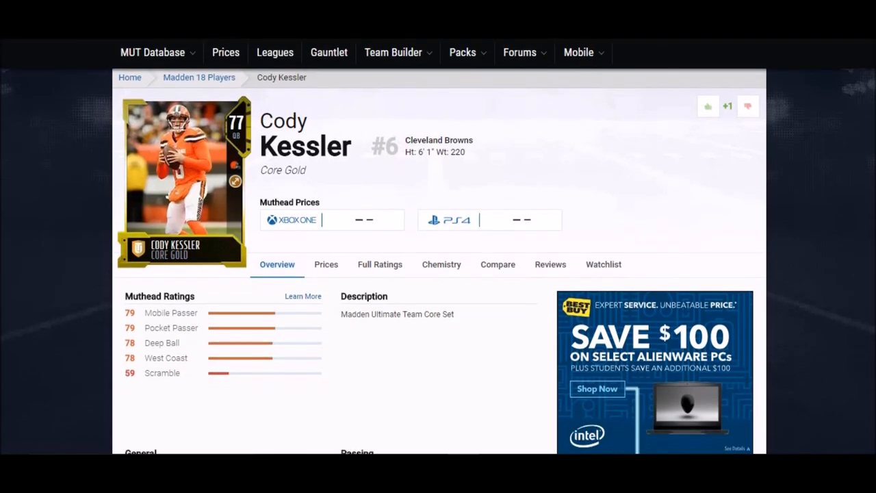
scroll(438, 274, "down", 5)
scroll(438, 274, "down", 1)
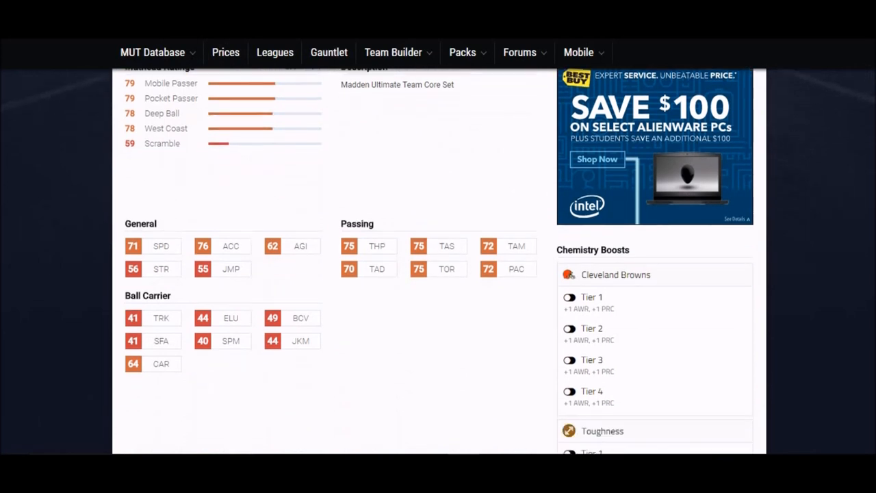